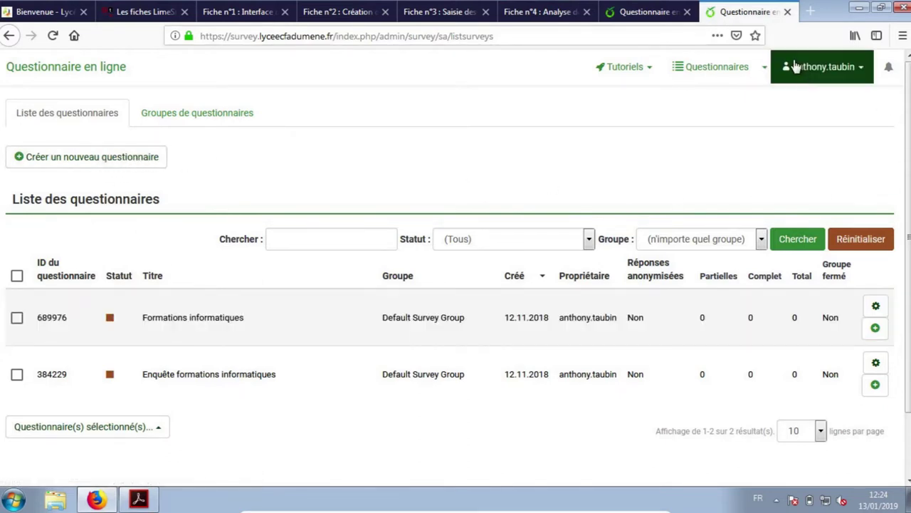
Start a new questionnaire and title it "Commerces de proximité", using the heading copied from the PDF questionnaire in Adobe Acrobat Reader.
click(765, 69)
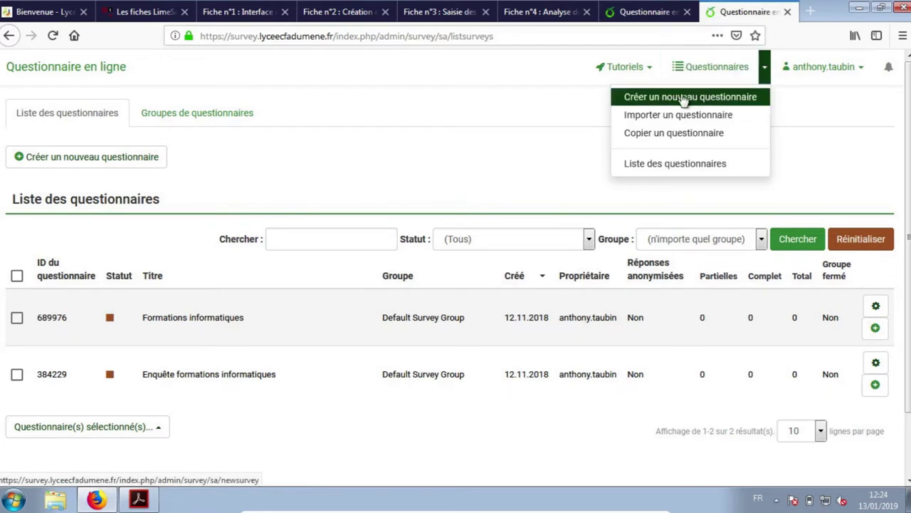
click(44, 158)
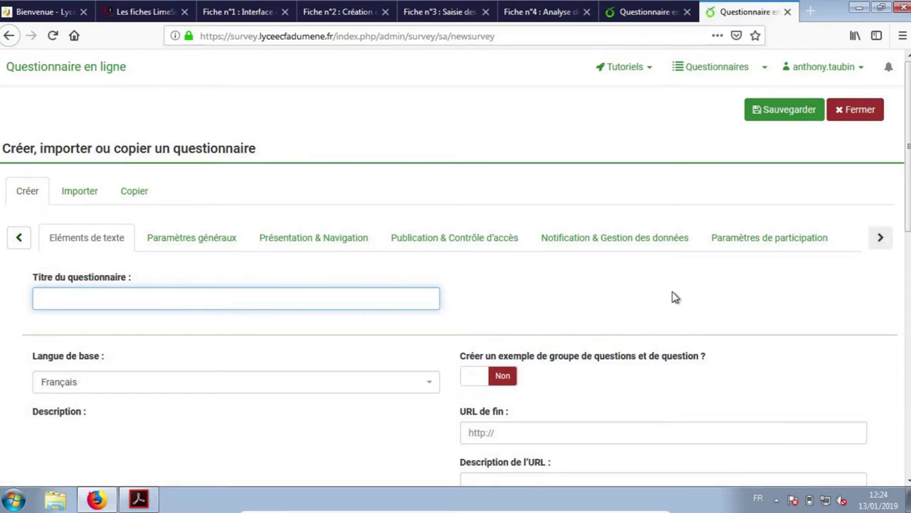
click(139, 499)
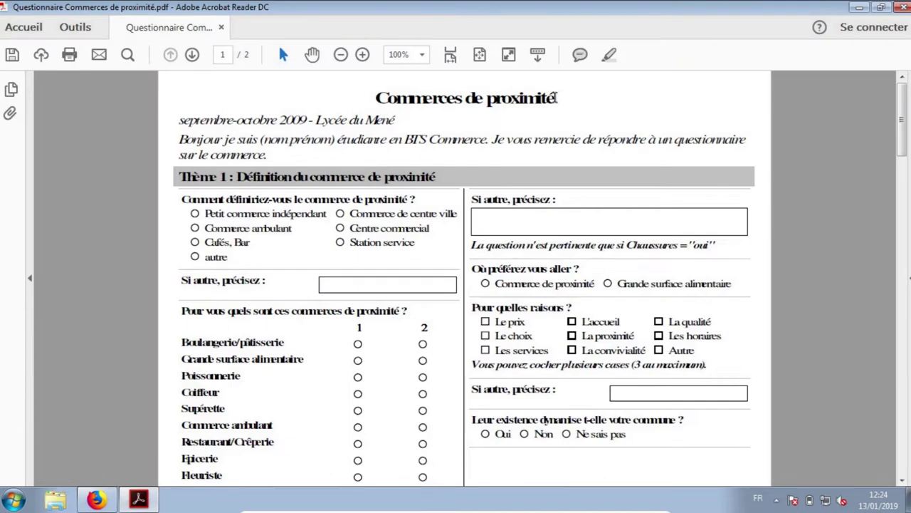
drag(560, 98, 375, 98)
right_click(404, 102)
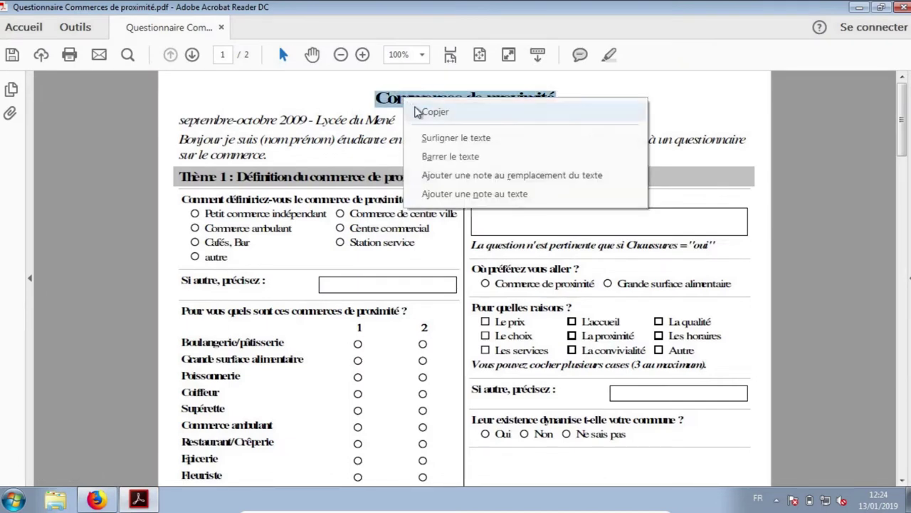
click(421, 112)
click(96, 500)
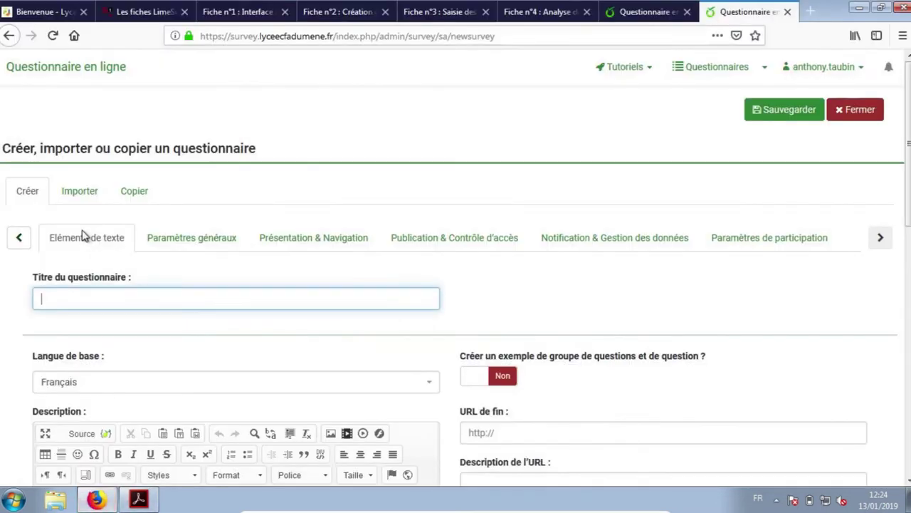
right_click(79, 300)
click(114, 358)
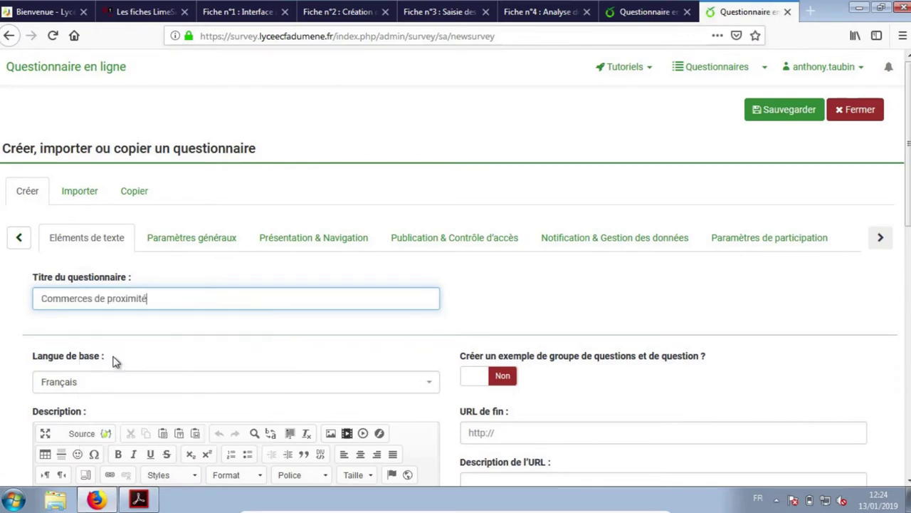
Fill in the questionnaire's description with "Etude des commerces de proximité à Ploërmel.".
scroll(538, 264, down, 2)
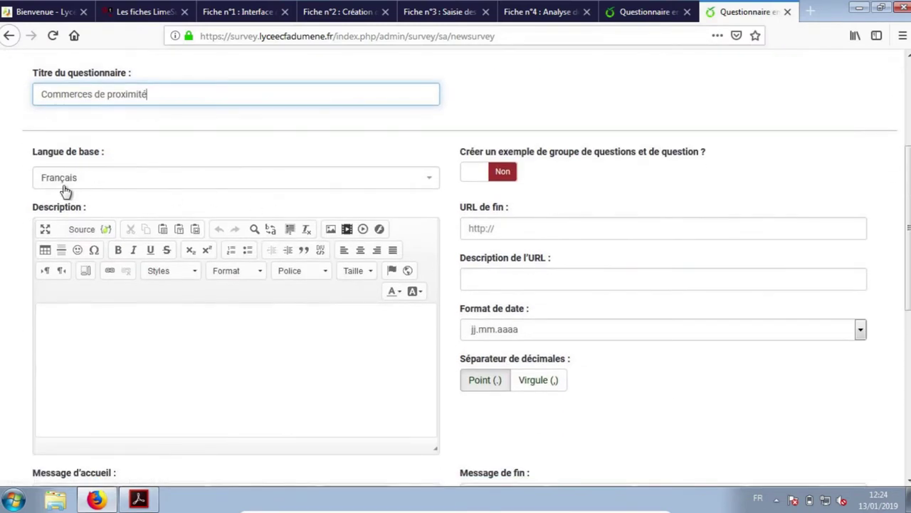
click(55, 325)
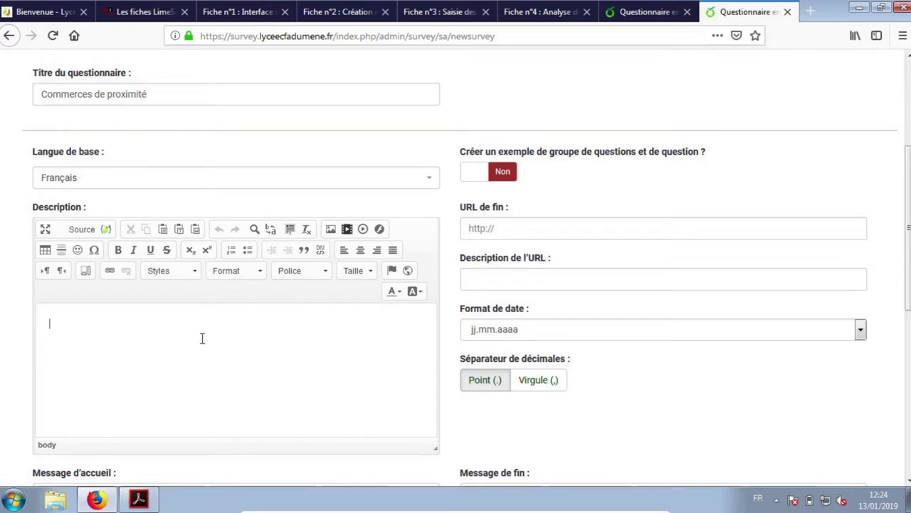
key(ctrl+v)
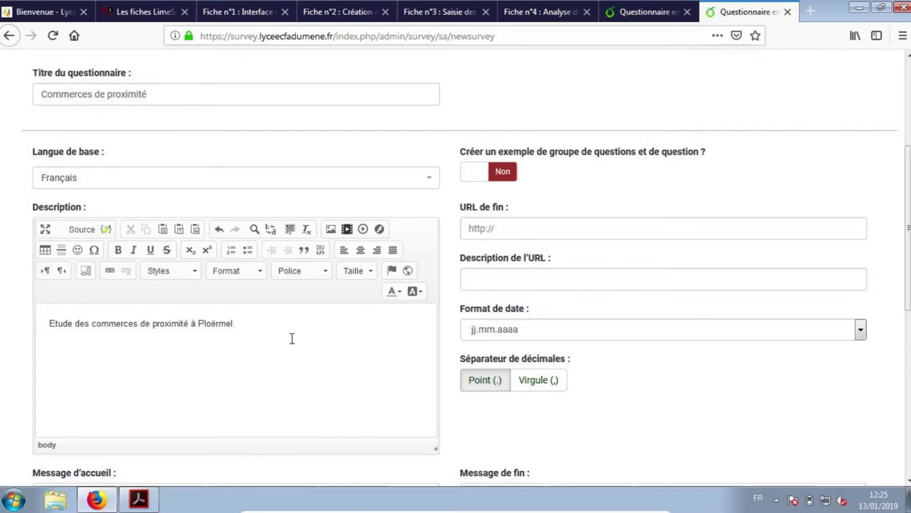
Copy the PDF's introduction into the welcome message, worded "Bonjour je suis étudiant.e en BTS Commerce. Je vous remercie de répondre à un questionnaire sur le commerce.".
scroll(292, 334, down, 5)
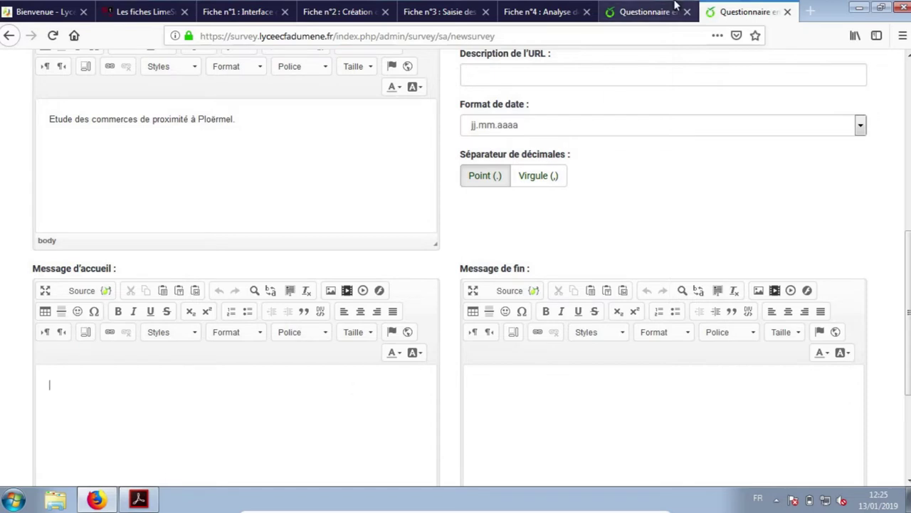
click(139, 499)
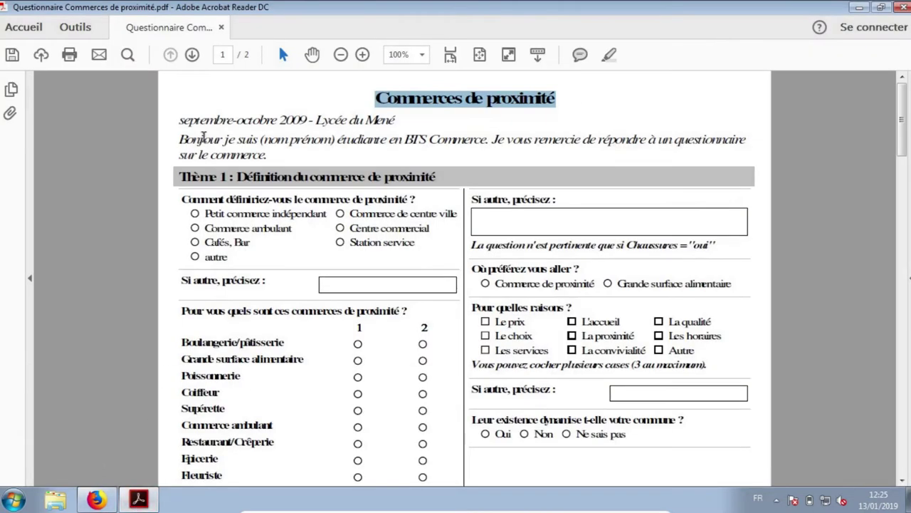
drag(179, 139, 270, 155)
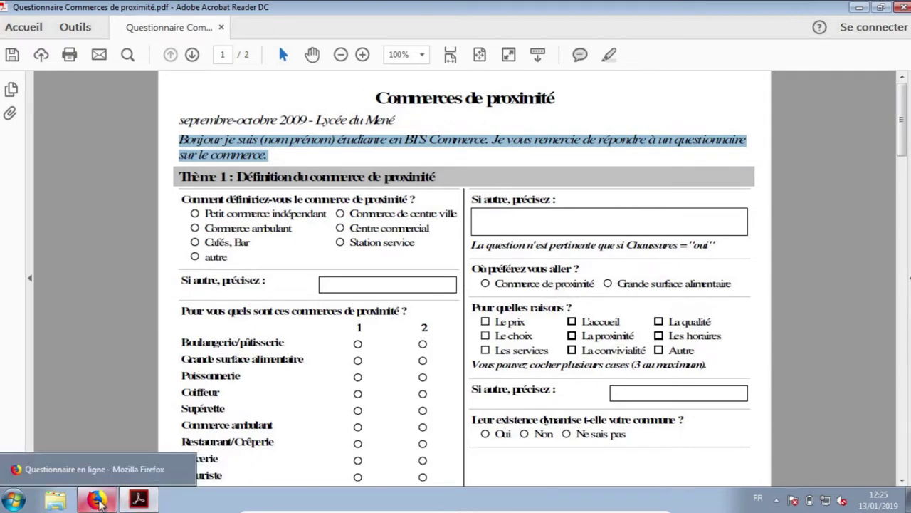
click(96, 500)
key(ctrl+v)
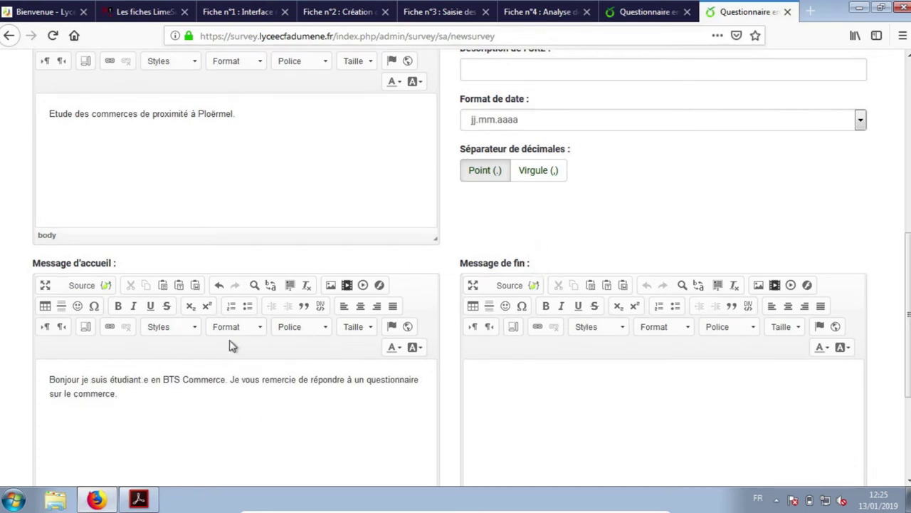
Copy the closing sentence "Je vous remercie de vos réponses. Bonne journée/soirée. Au revoir." from the PDF's last page into the end message.
click(140, 500)
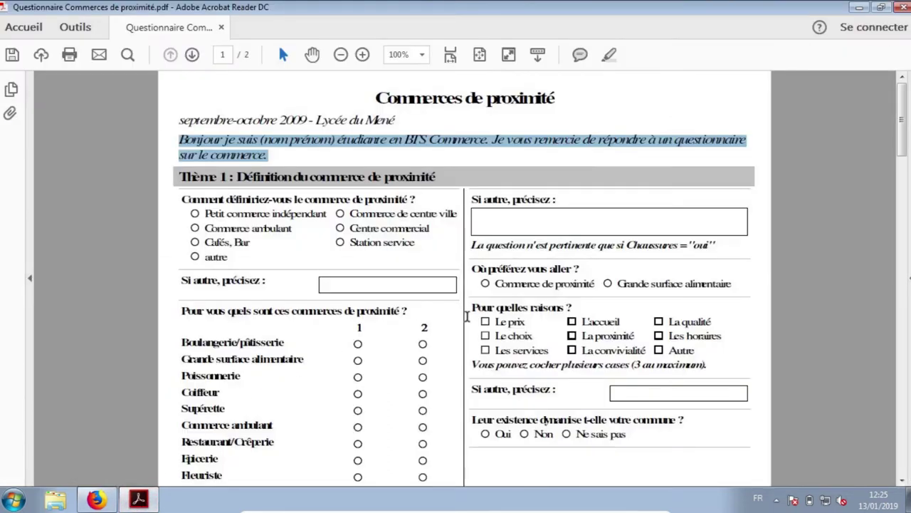
scroll(465, 316, down, 3)
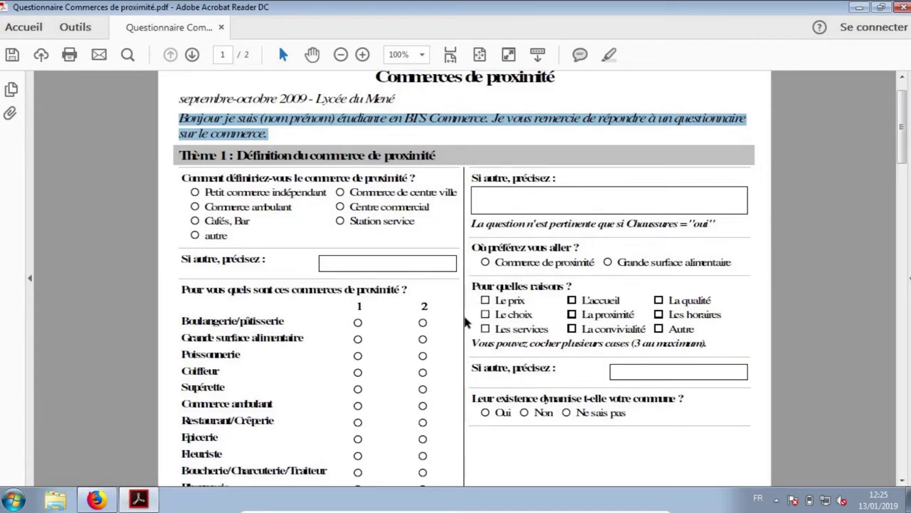
scroll(465, 315, down, 3)
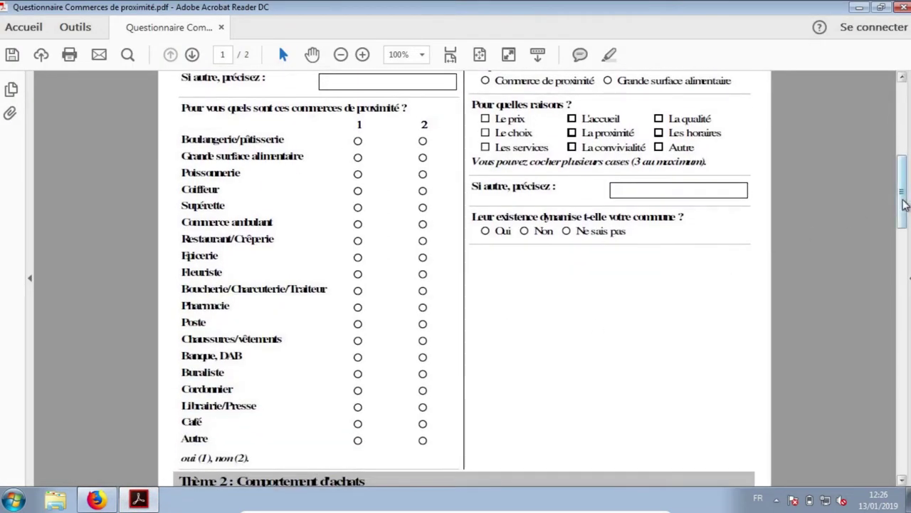
drag(903, 198, 883, 342)
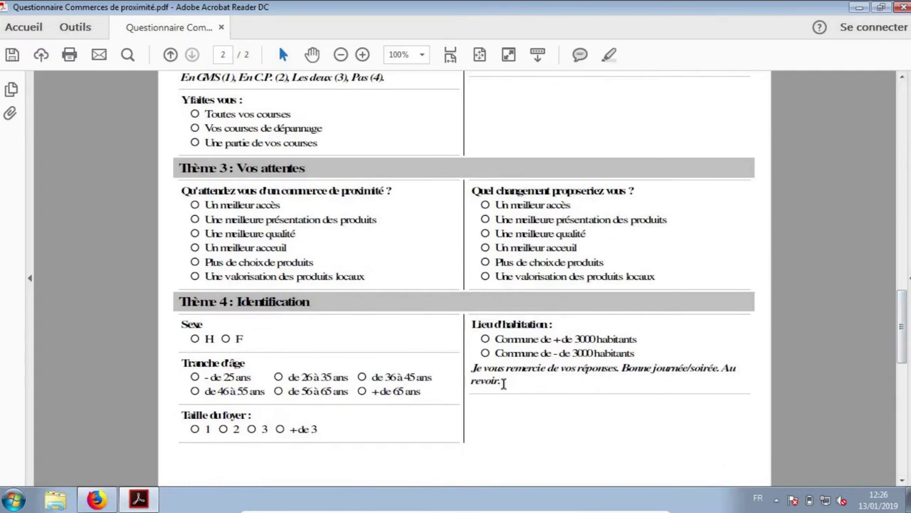
drag(502, 382, 469, 366)
right_click(482, 368)
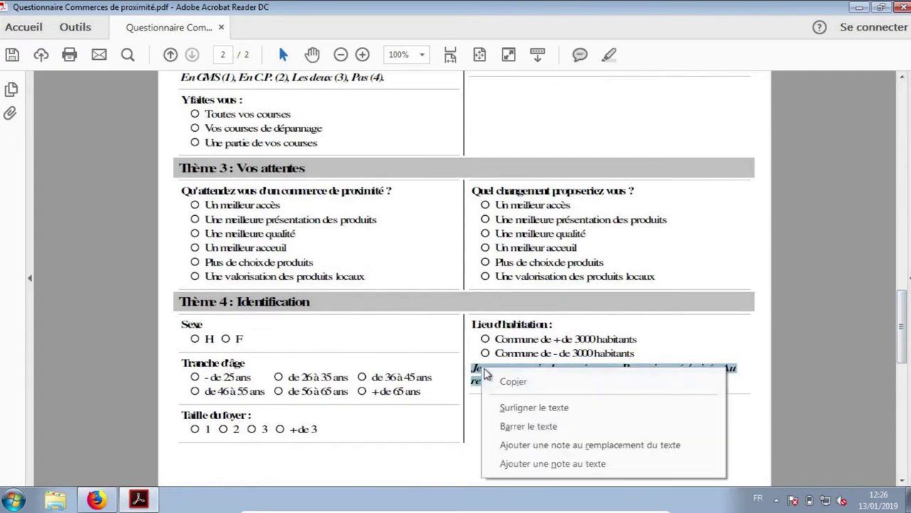
click(513, 381)
click(96, 498)
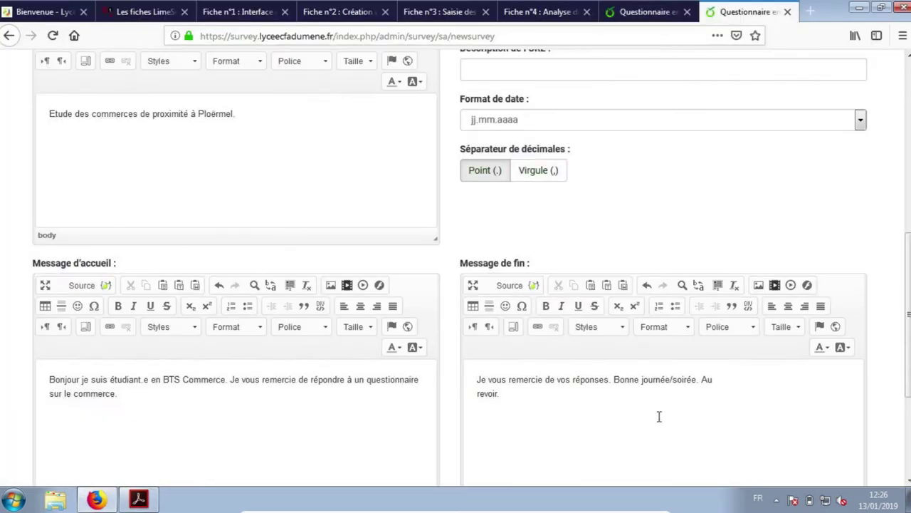
Check the end URL field, leaving it empty, and remove the line break after "Au" in the end message.
scroll(638, 360, down, 3)
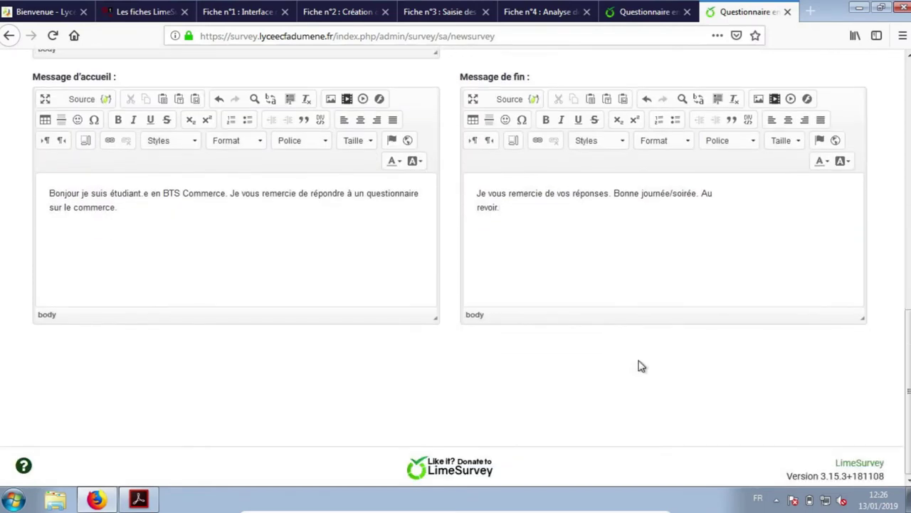
scroll(639, 366, up, 5)
click(512, 173)
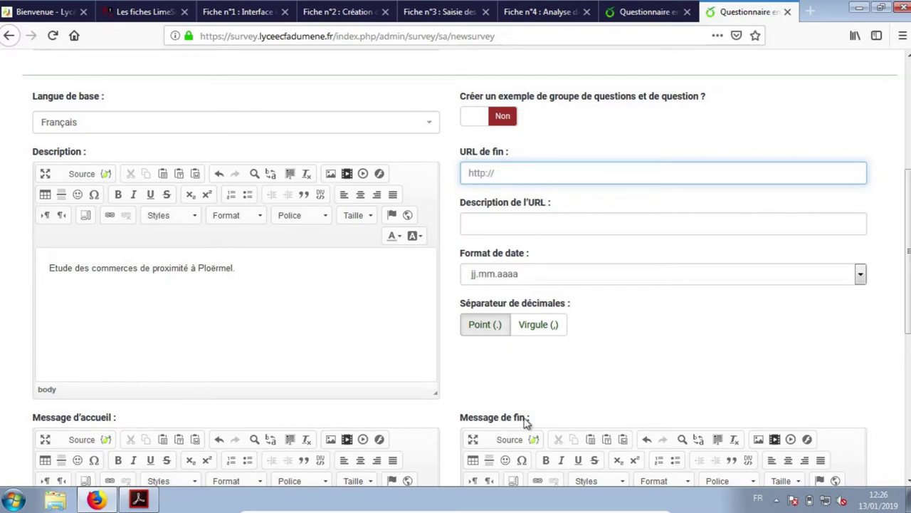
scroll(558, 409, down, 5)
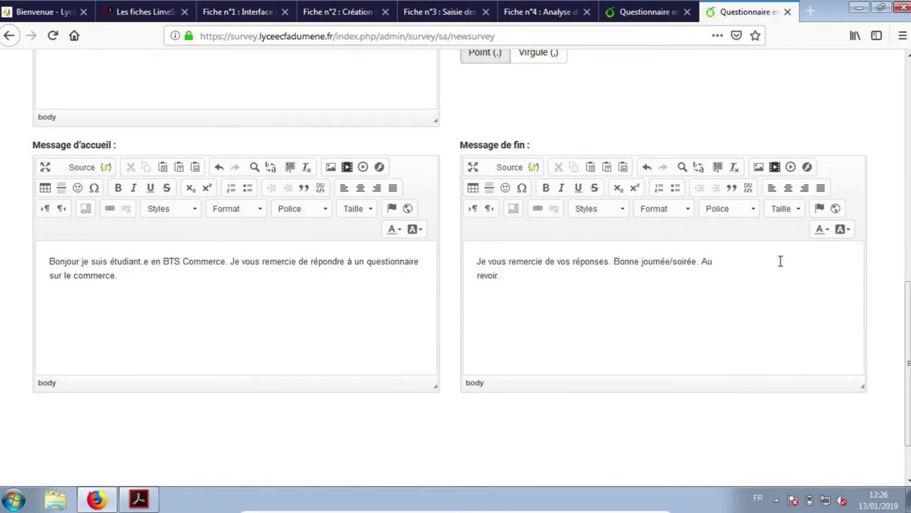
key(Delete)
scroll(665, 354, up, 10)
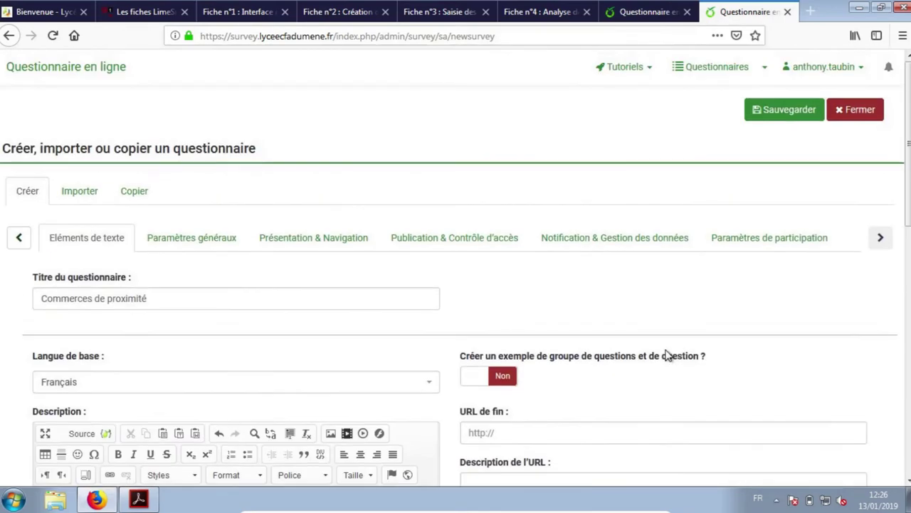
In the general settings, view the available questionnaire owners and set the administrator to "Lycée du Mené".
click(198, 240)
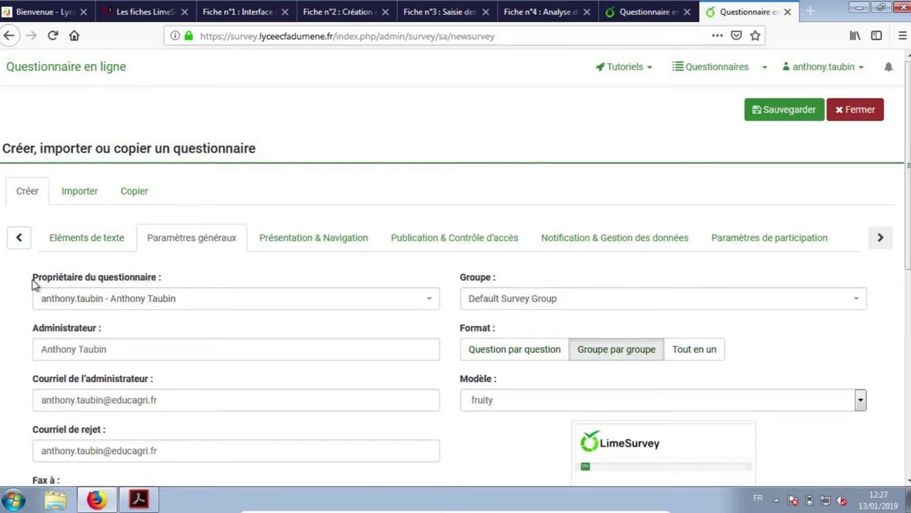
click(431, 300)
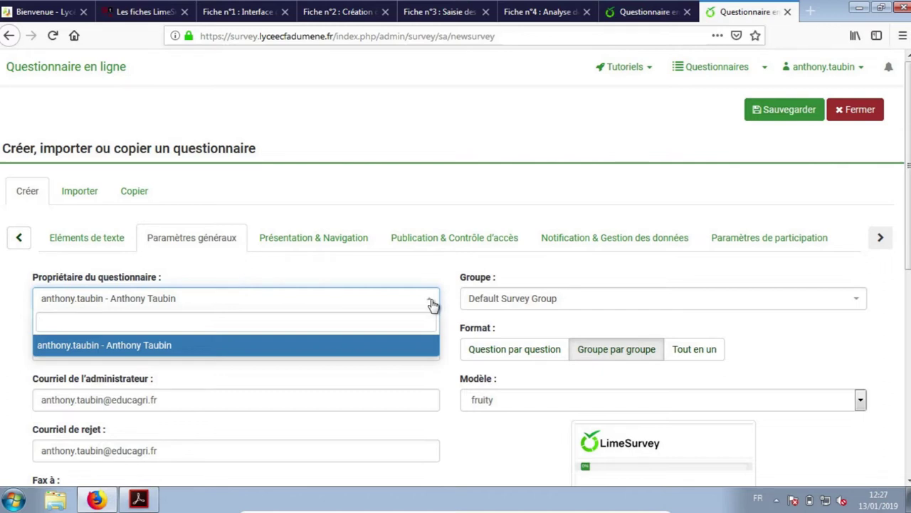
click(251, 274)
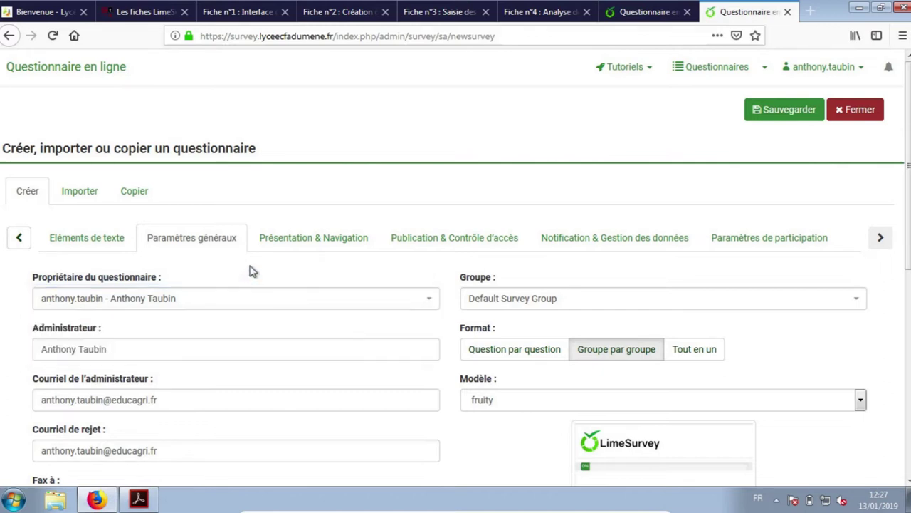
click(110, 349)
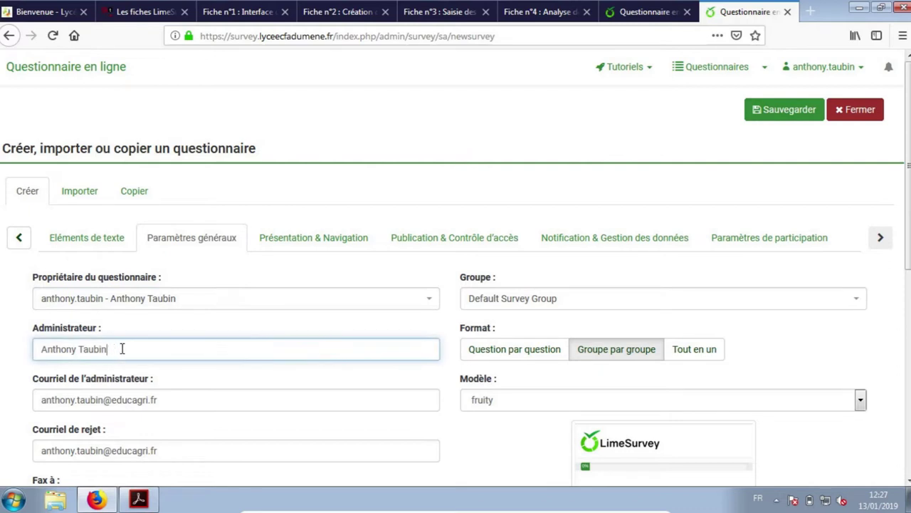
drag(122, 349, 24, 347)
text(Lyc)
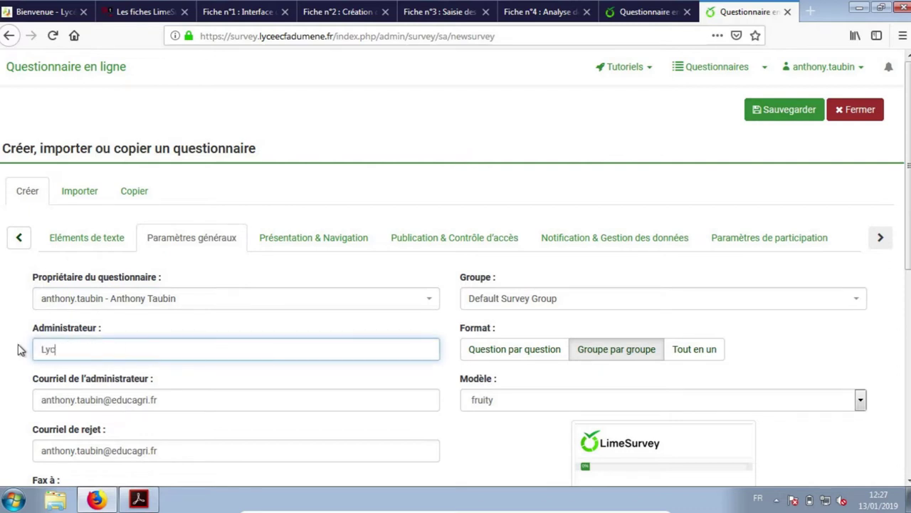
text(ée du Mené)
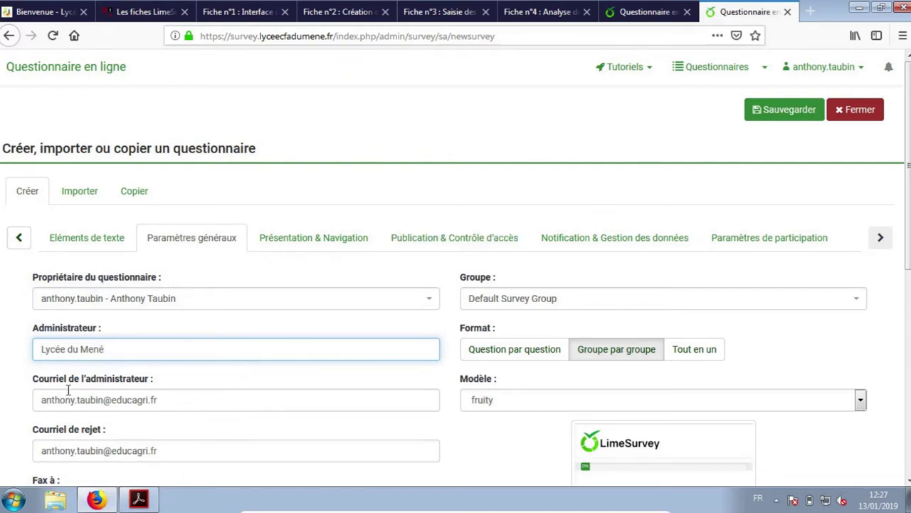
Examine the administrator and bounce e-mail fields, the display format and the available templates in the general settings.
scroll(221, 376, down, 2)
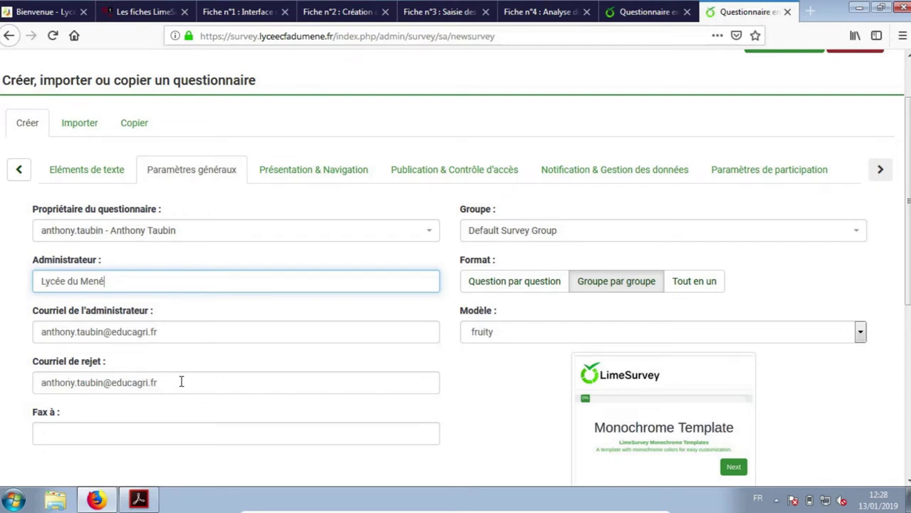
scroll(182, 381, down, 2)
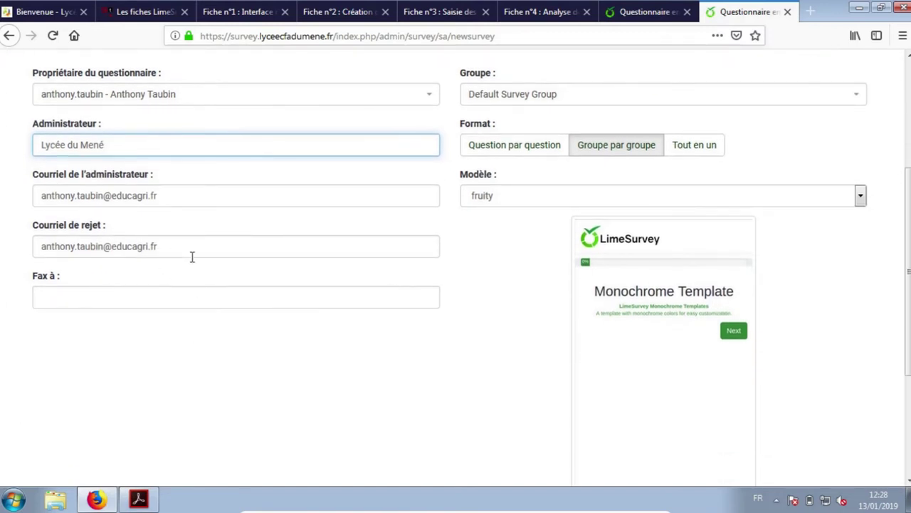
scroll(287, 254, up, 3)
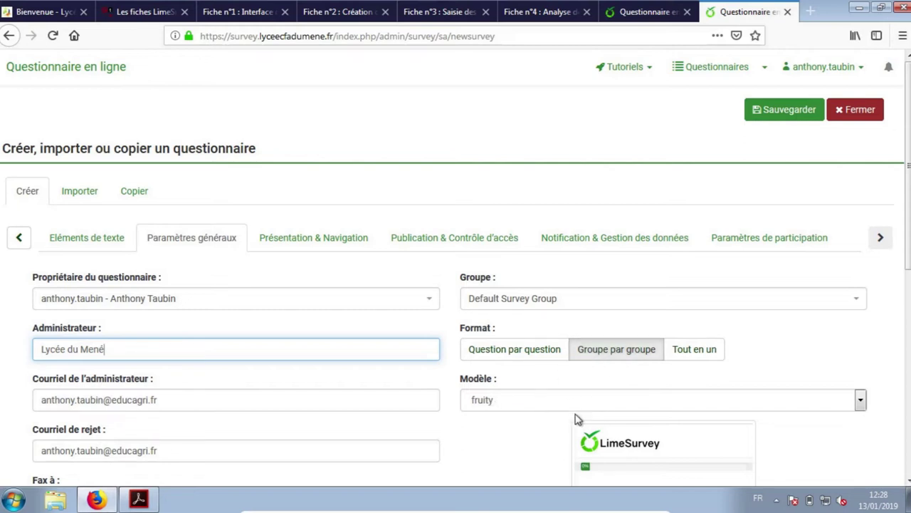
scroll(520, 398, down, 2)
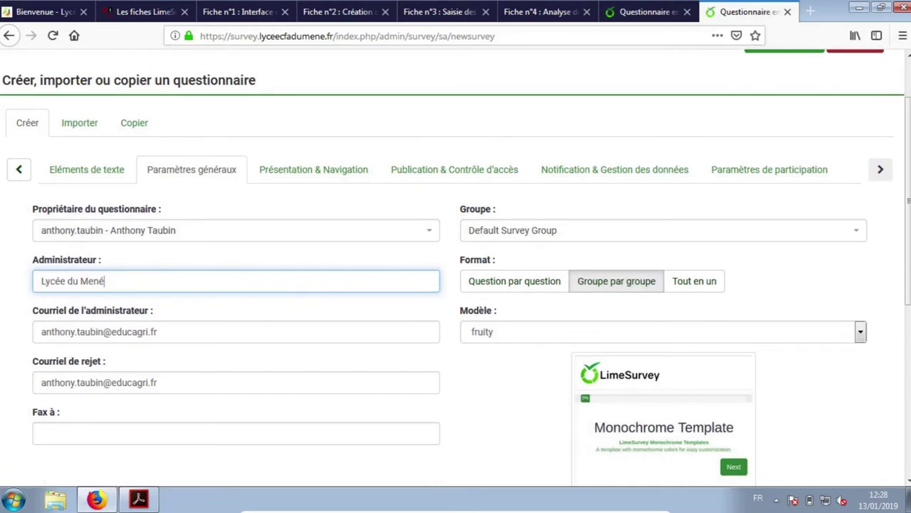
click(861, 333)
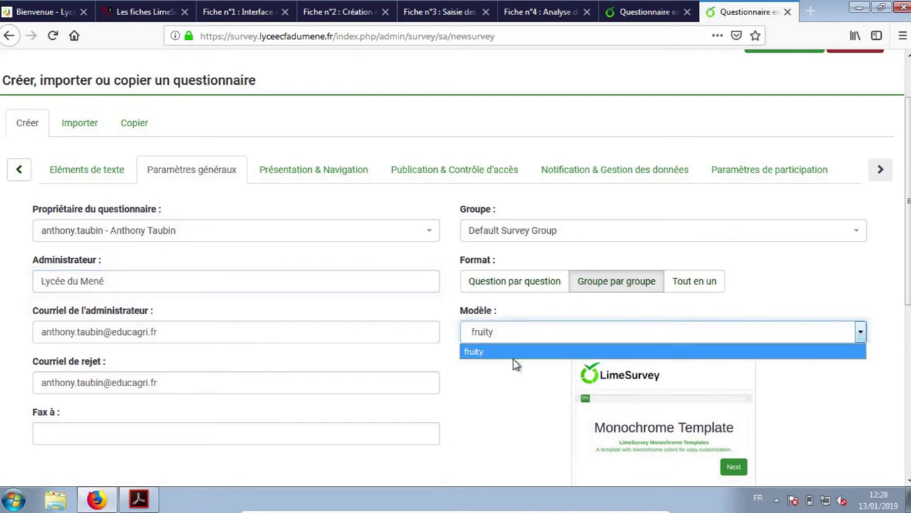
click(501, 378)
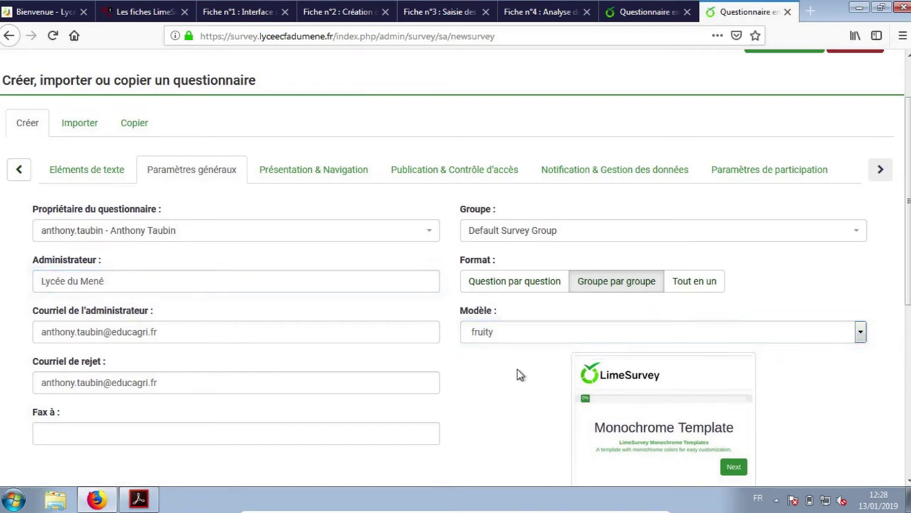
Examine the preview of the selected fruity template in the general settings.
scroll(517, 374, down, 6)
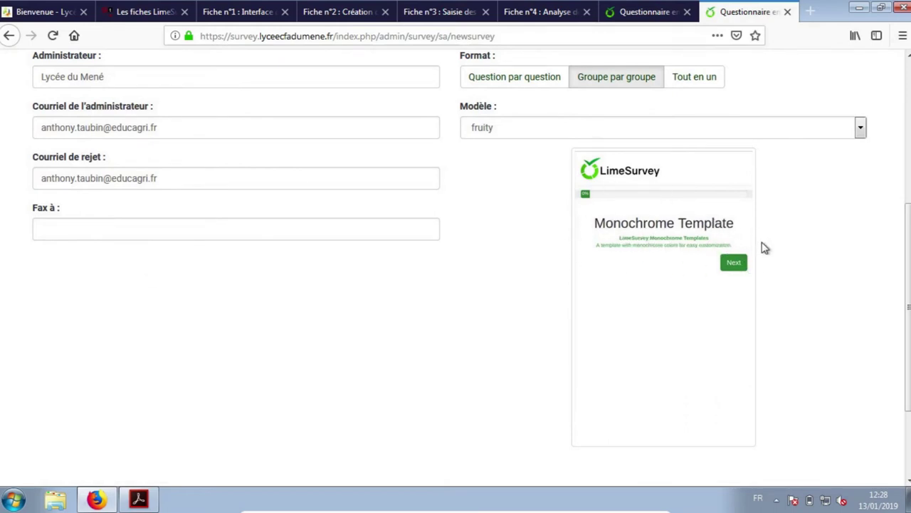
scroll(799, 281, up, 7)
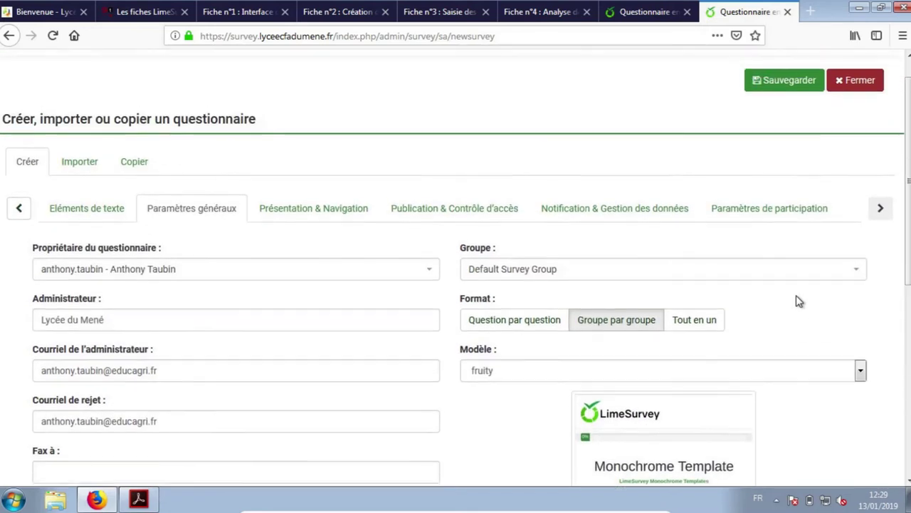
scroll(799, 301, up, 1)
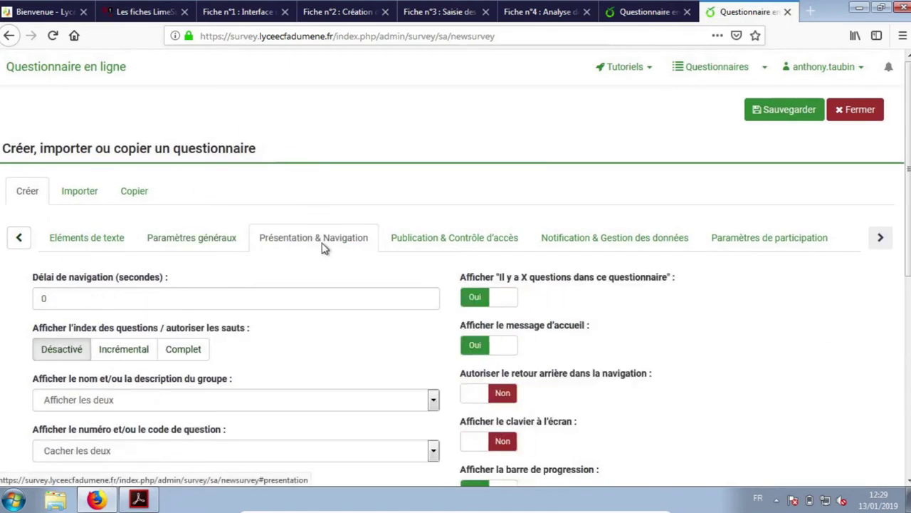
In the presentation and navigation settings, examine the group name and question number display choices and the navigation, progress bar and statistics options.
scroll(323, 226, down, 1)
scroll(327, 226, down, 3)
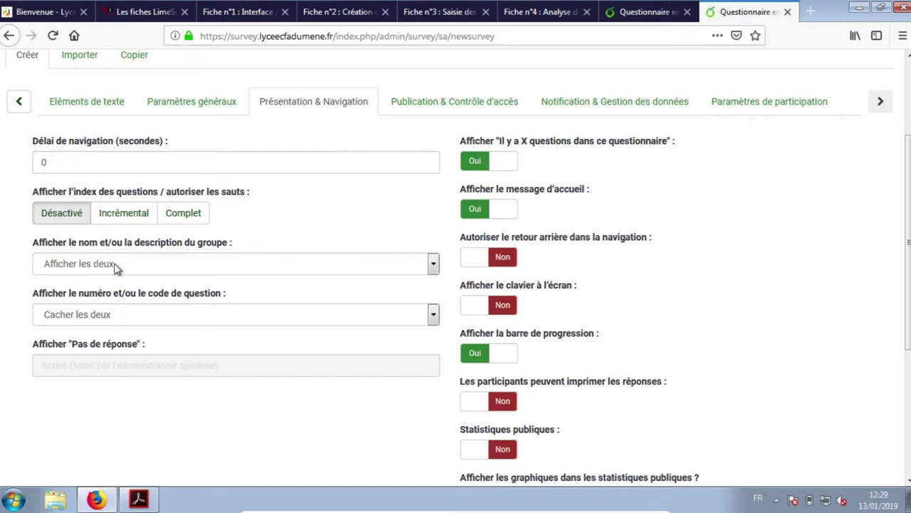
click(434, 266)
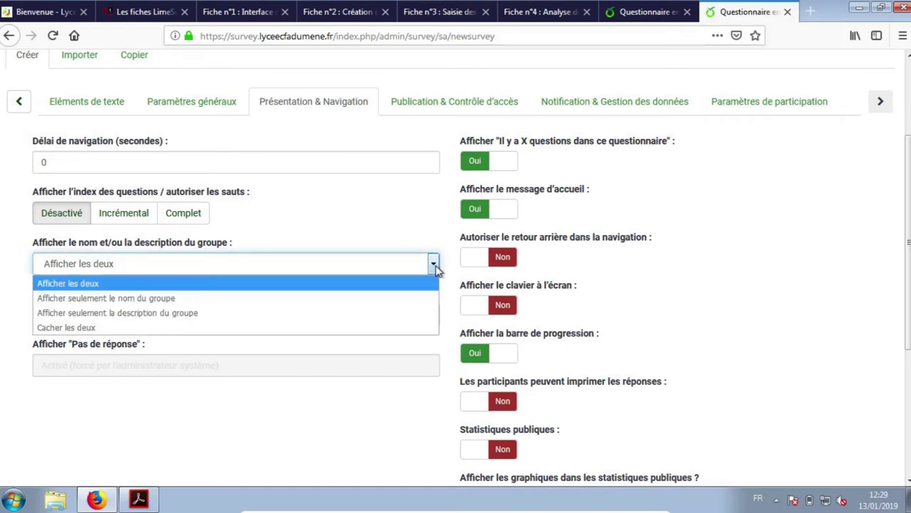
click(390, 235)
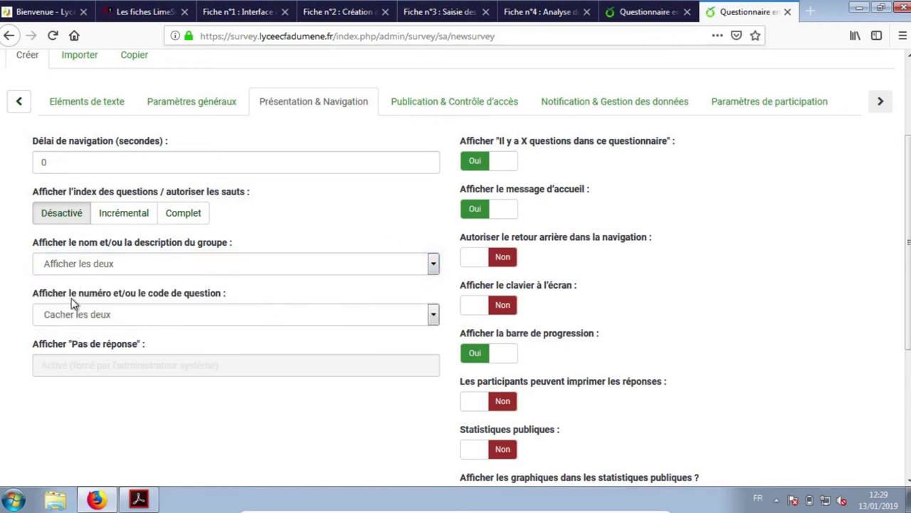
click(434, 315)
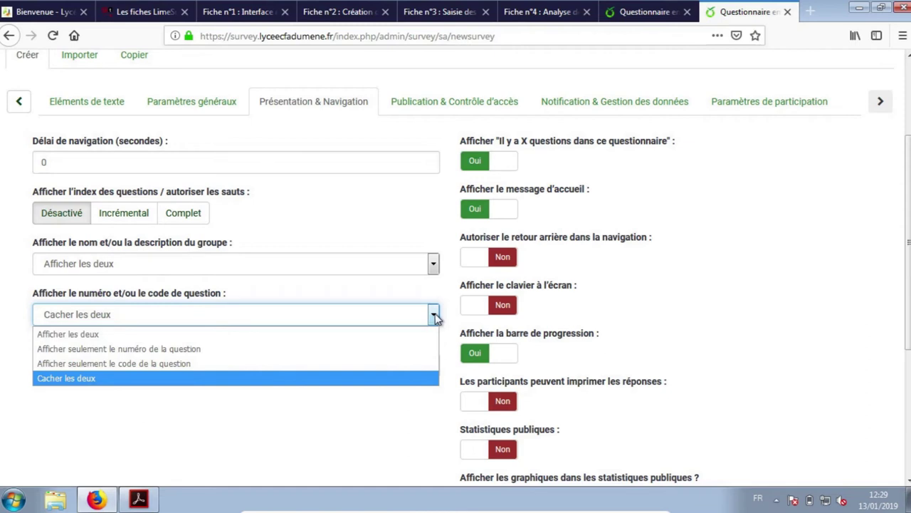
click(373, 299)
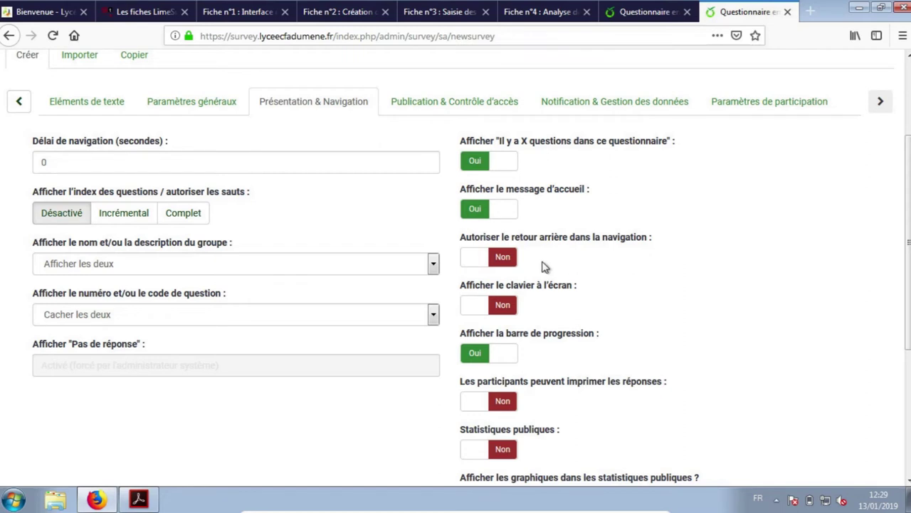
scroll(490, 254, down, 2)
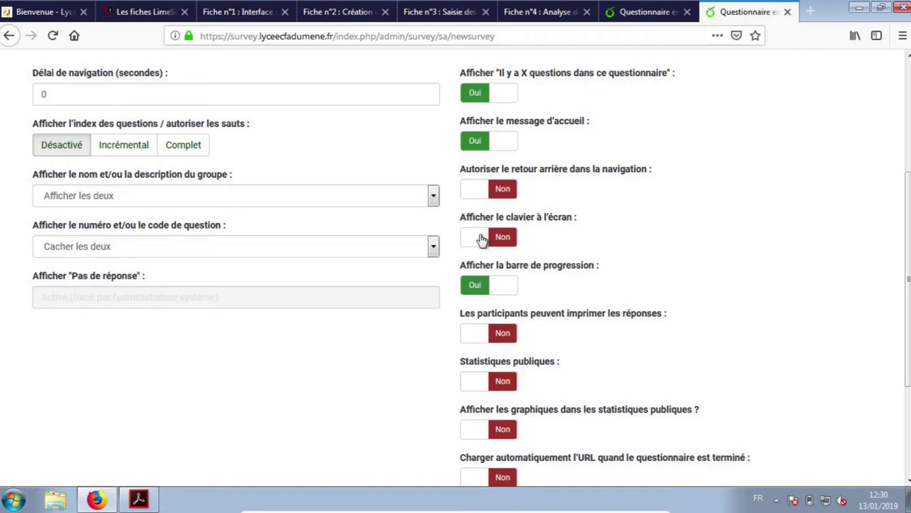
scroll(681, 240, down, 4)
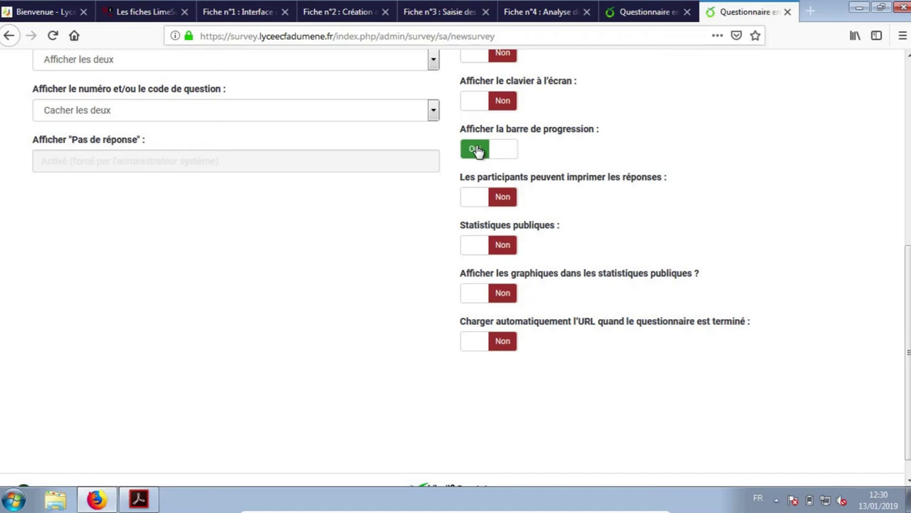
Examine the launch and expiry dates, public listing, cookie and CAPTCHA options in the publication and access control settings.
scroll(477, 151, up, 10)
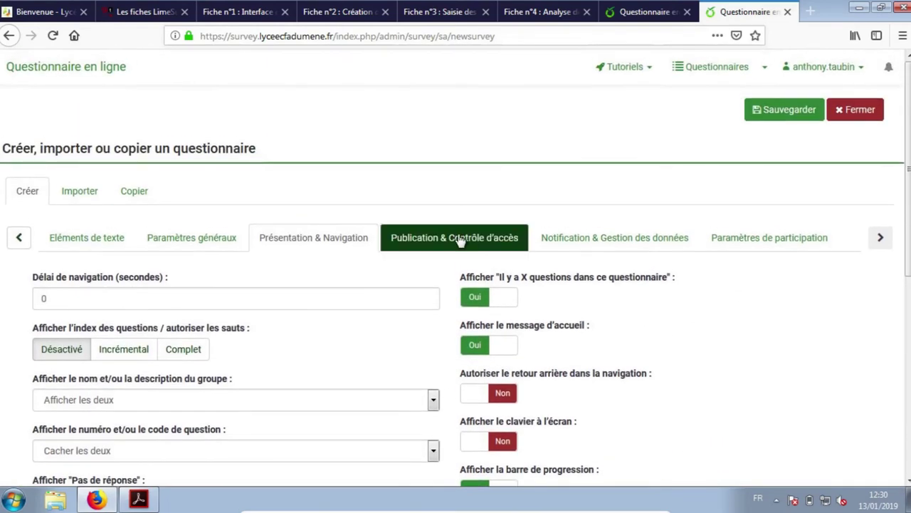
click(467, 236)
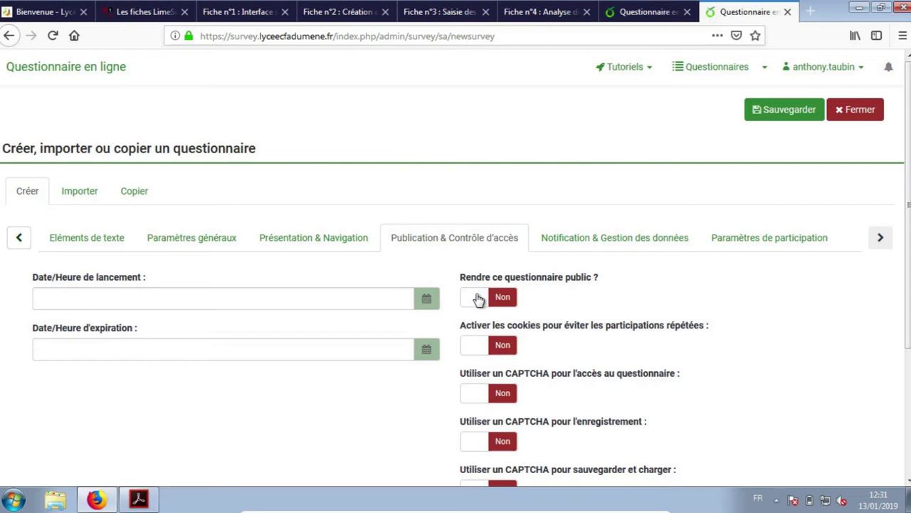
scroll(643, 324, down, 1)
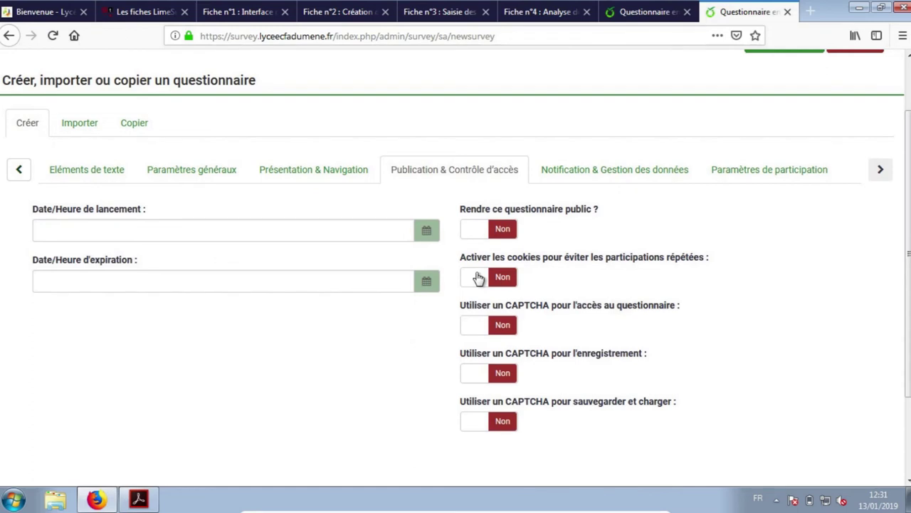
In the notification and data management settings, enable date stamping of responses and saving of timings.
click(631, 175)
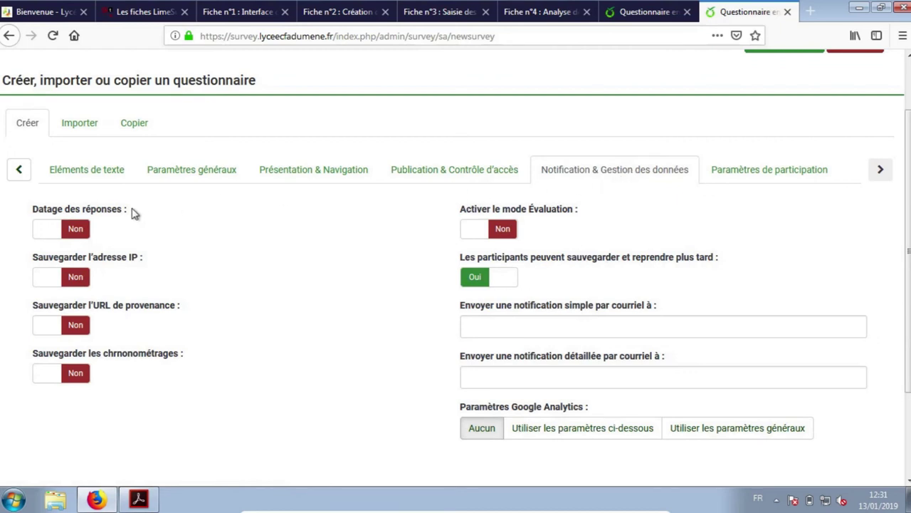
click(48, 235)
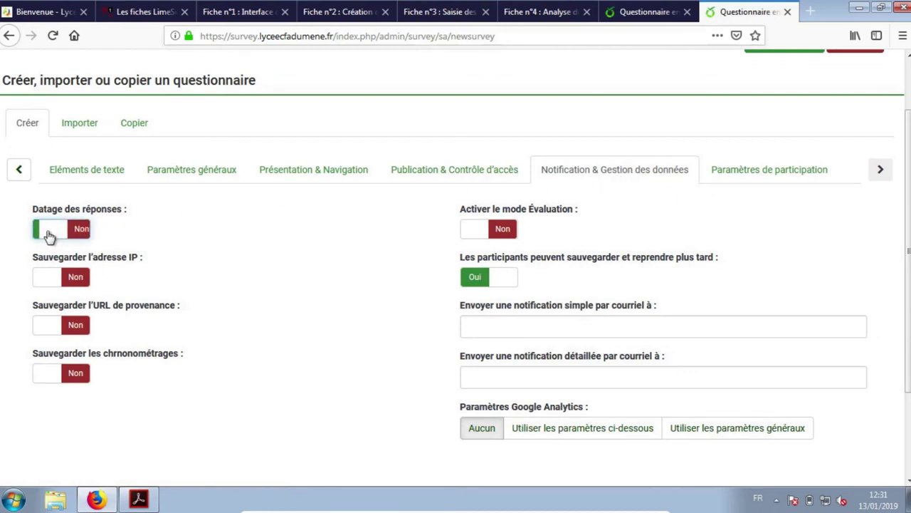
click(60, 373)
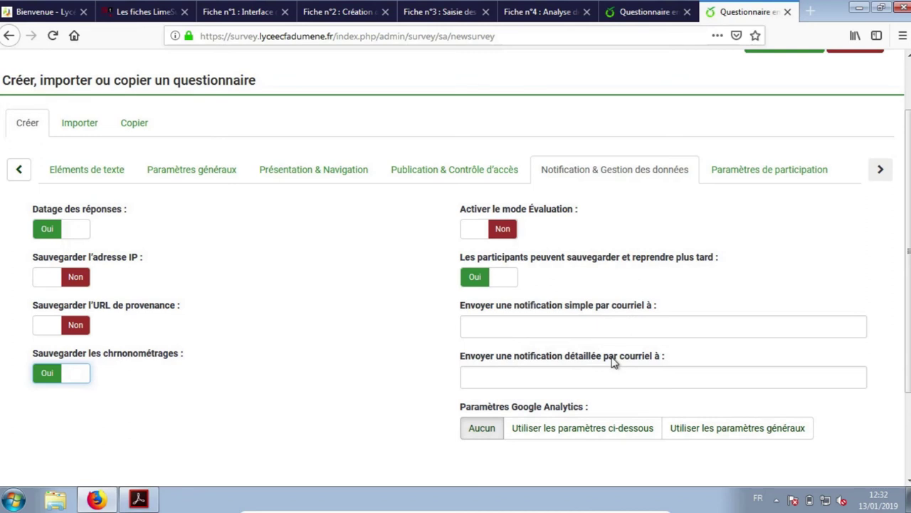
Examine the code length, anonymised responses, public registration and invitation e-mail options in the participation settings.
click(752, 177)
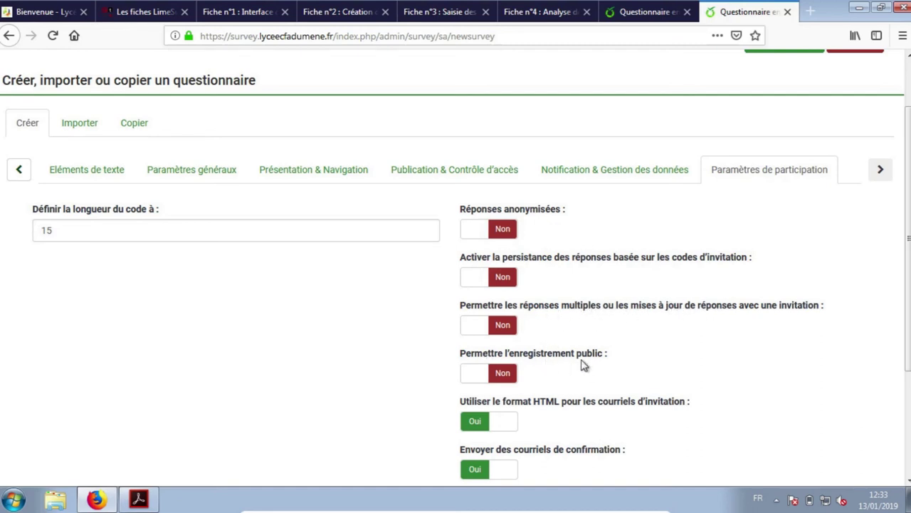
scroll(667, 342, down, 2)
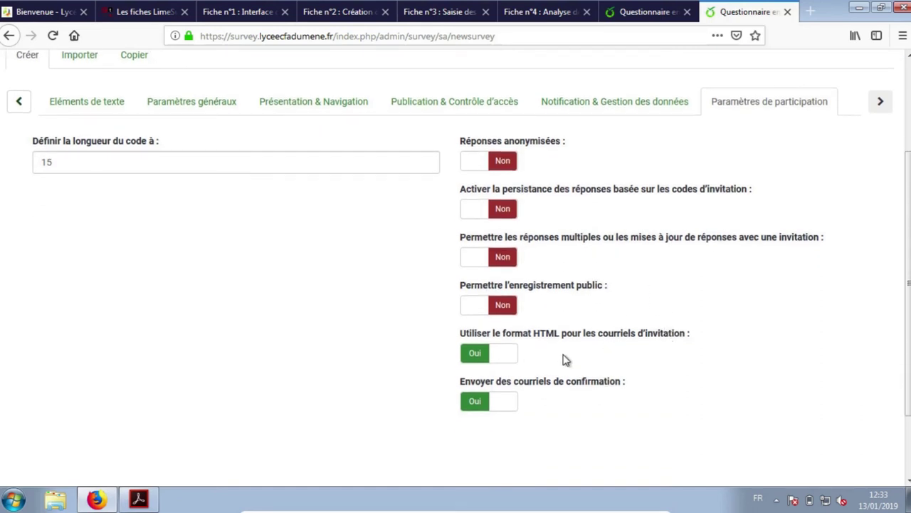
scroll(502, 309, up, 4)
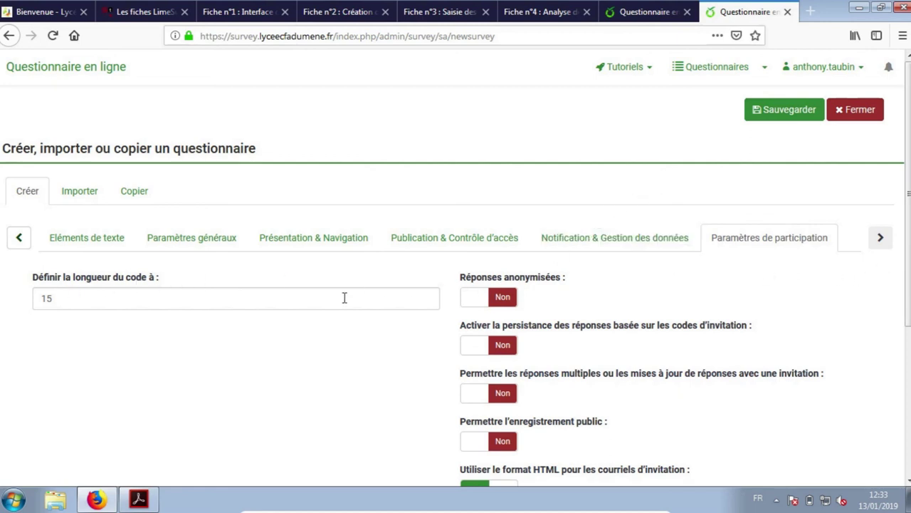
scroll(368, 324, down, 3)
Save the new questionnaire and dismiss the creation notice.
scroll(368, 329, up, 3)
click(792, 112)
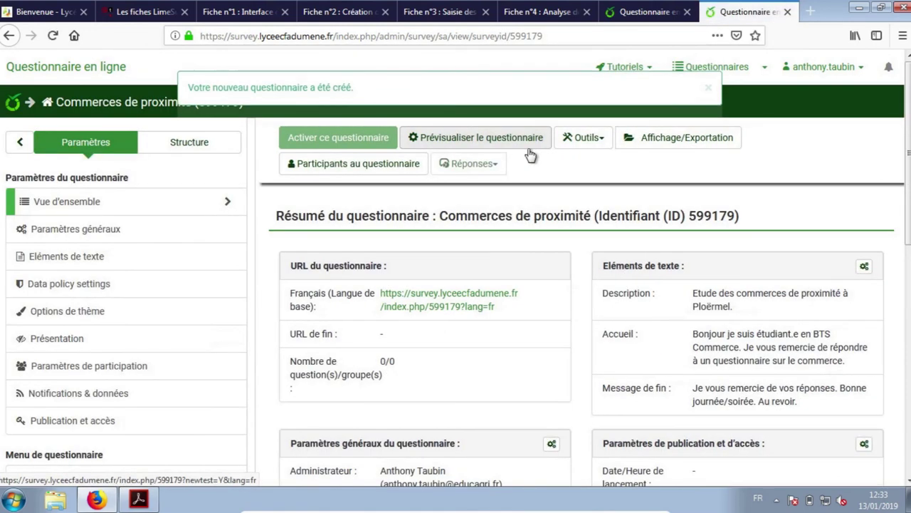
click(709, 88)
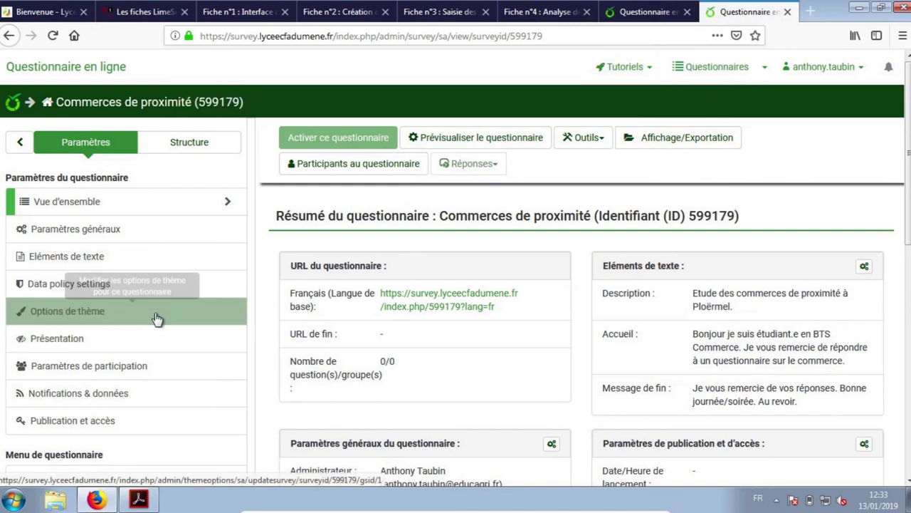